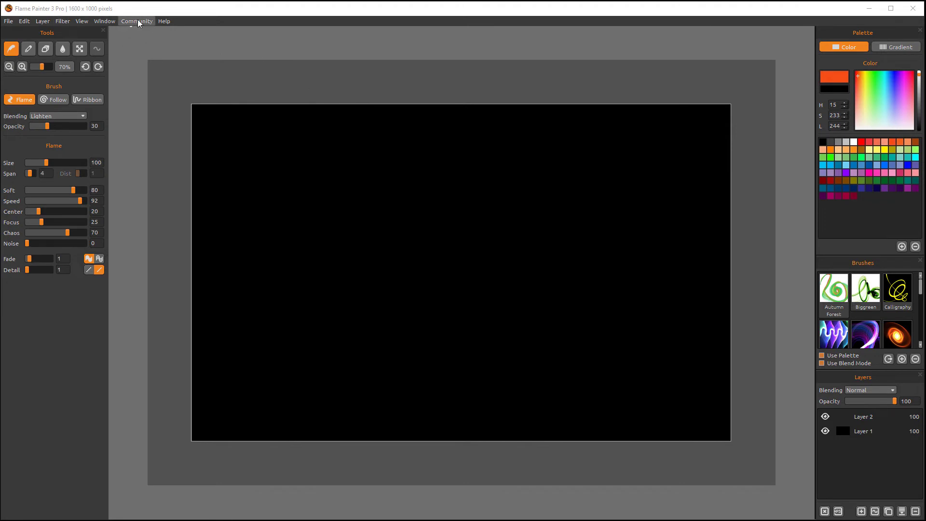
- Browse the online community gallery from the community links menu
left_click(138, 21)
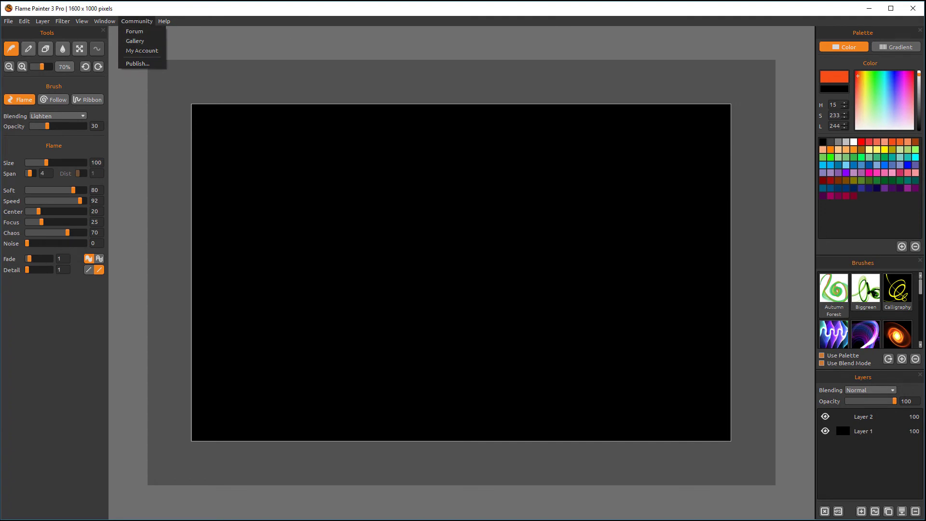
left_click(134, 41)
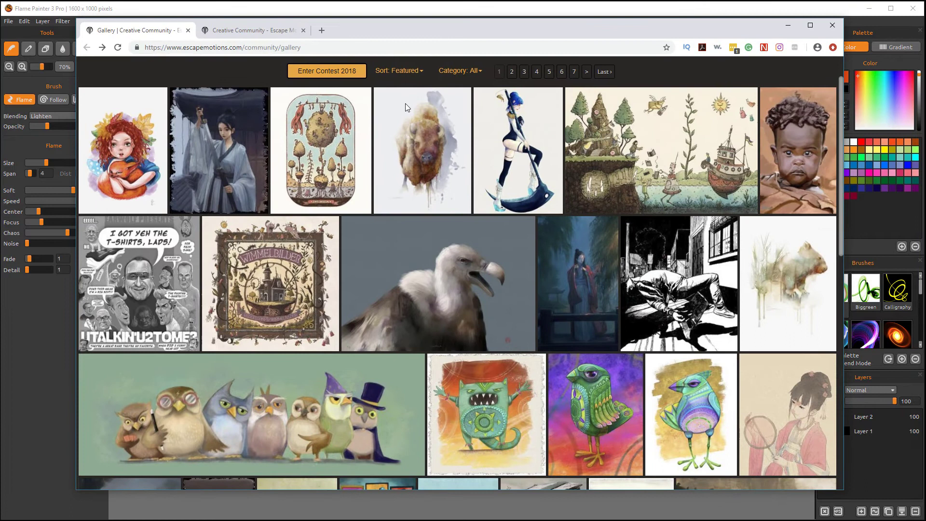
scroll(407, 215, "down", 3)
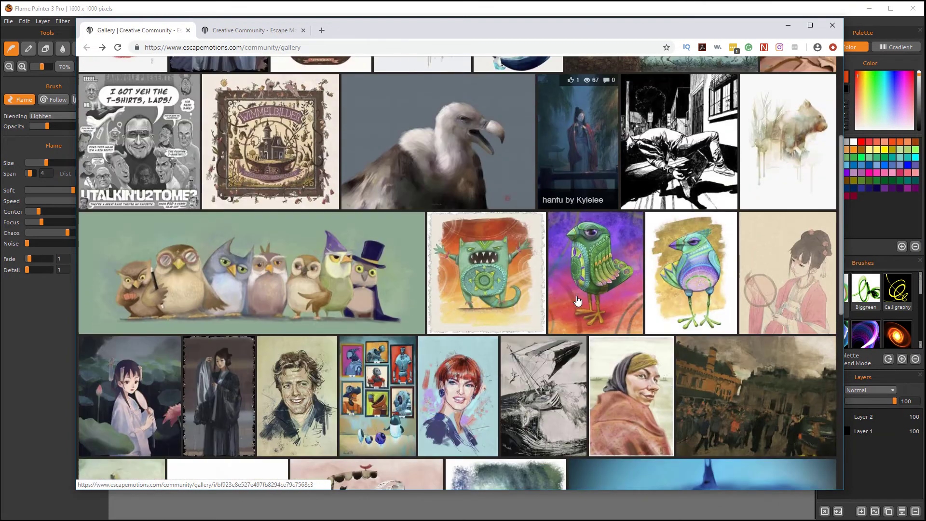
scroll(366, 233, "down", 3)
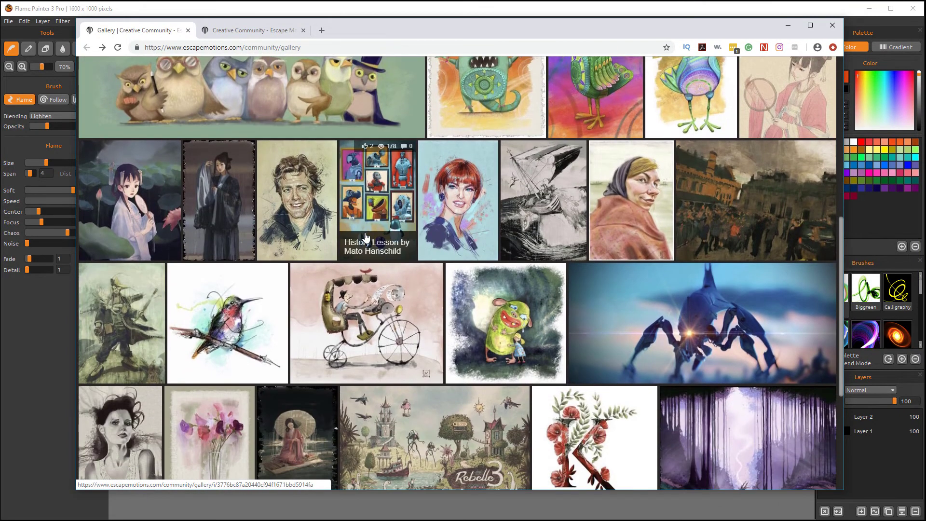
scroll(365, 237, "down", 4)
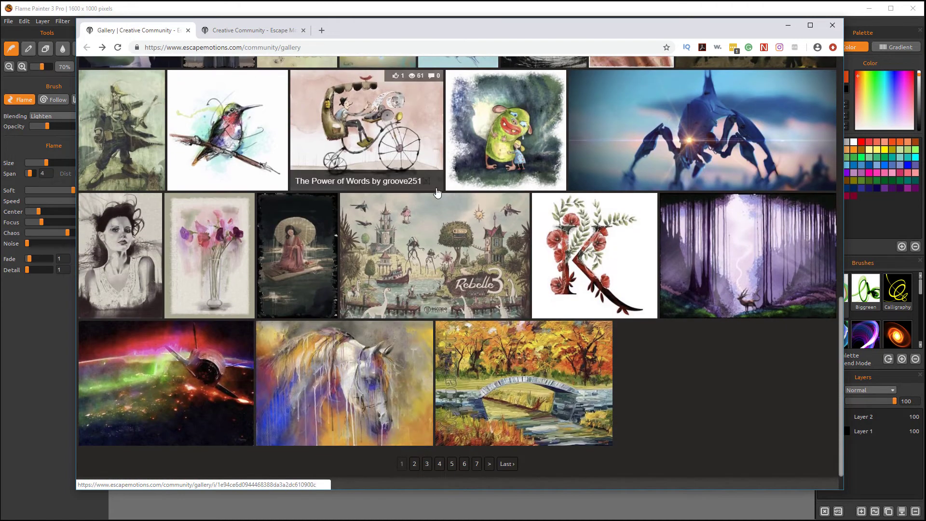
scroll(560, 251, "up", 1)
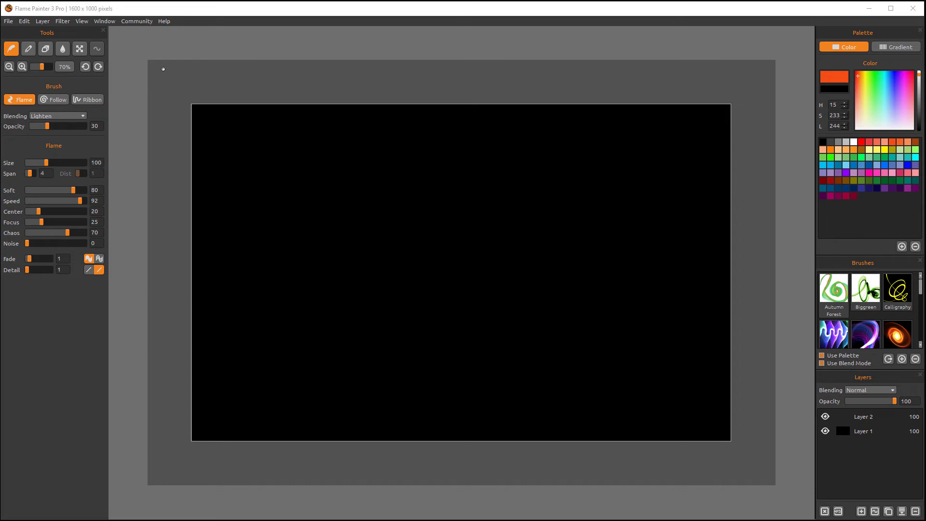
- Dismiss the community links and paint a long orange flame stroke across the canvas
left_click(140, 21)
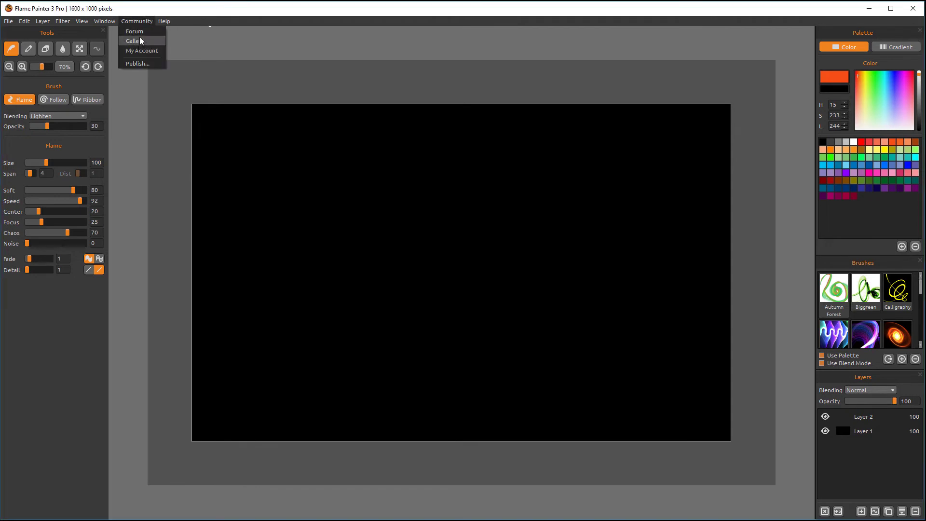
left_click(260, 12)
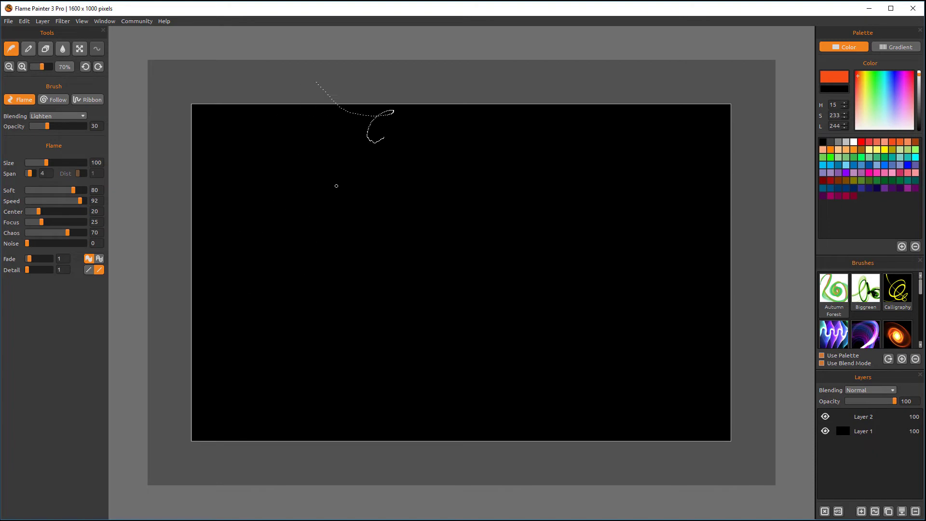
mouse_move(207, 294)
left_mouse_down()
mouse_move(242, 238)
mouse_move(291, 195)
mouse_move(287, 275)
mouse_move(332, 292)
mouse_move(370, 202)
mouse_move(476, 174)
mouse_move(455, 284)
mouse_move(425, 336)
mouse_move(554, 295)
mouse_move(421, 229)
mouse_move(602, 337)
mouse_move(584, 365)
mouse_move(622, 356)
left_mouse_up()
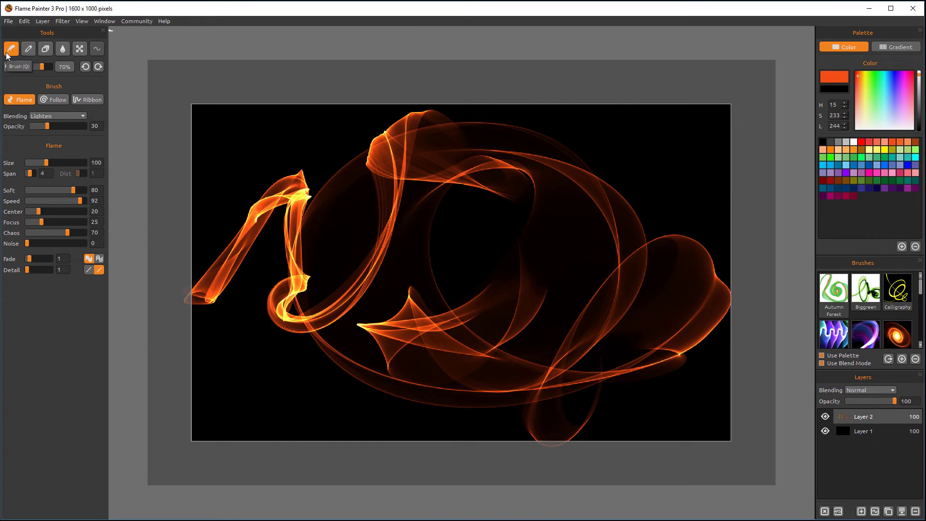
- Draw a thick orange 2-shaped Pen stroke, then try Eraser and Fill before returning to Flame
left_click(28, 48)
mouse_move(288, 158)
left_mouse_down()
mouse_move(327, 184)
mouse_move(331, 213)
mouse_move(420, 259)
left_mouse_up()
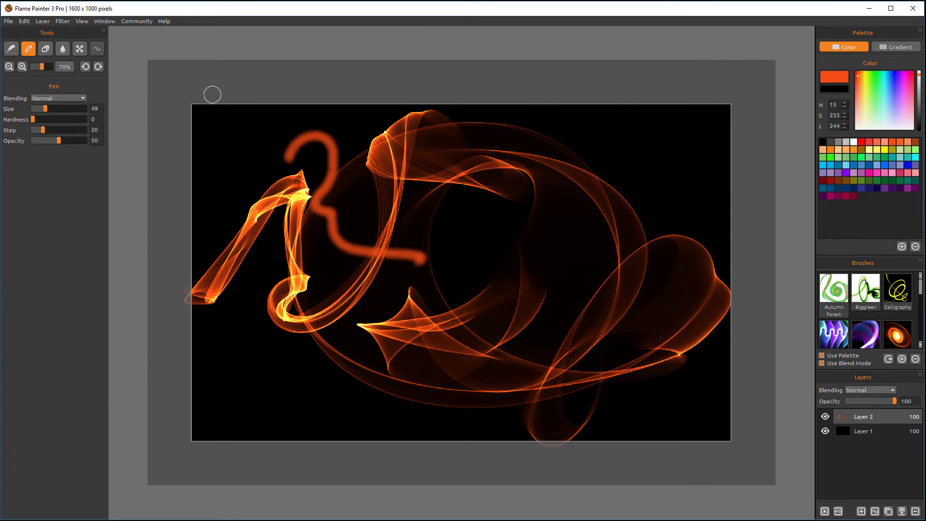
left_click(46, 49)
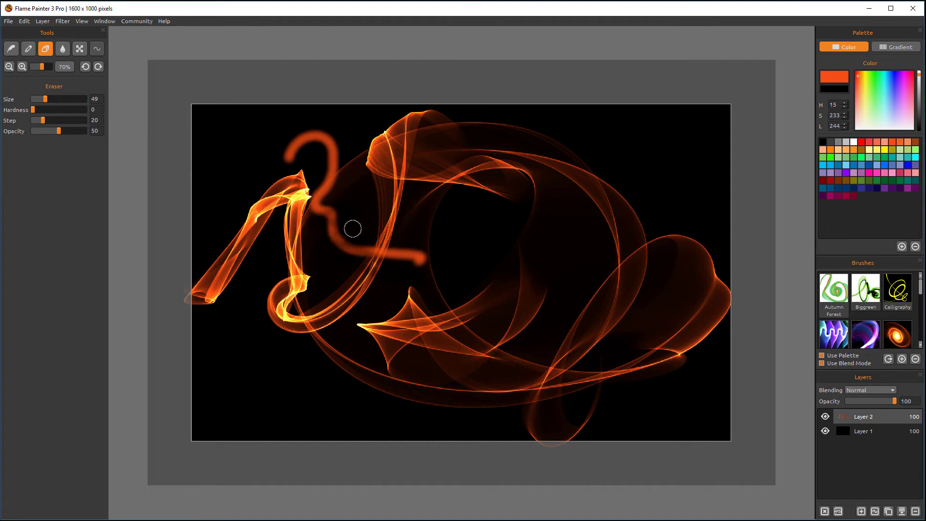
left_click(63, 48)
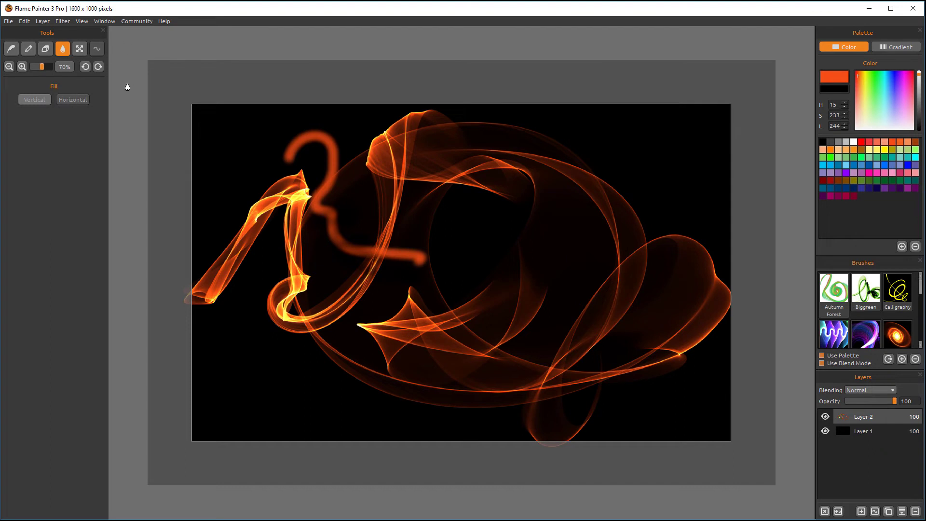
left_click(11, 48)
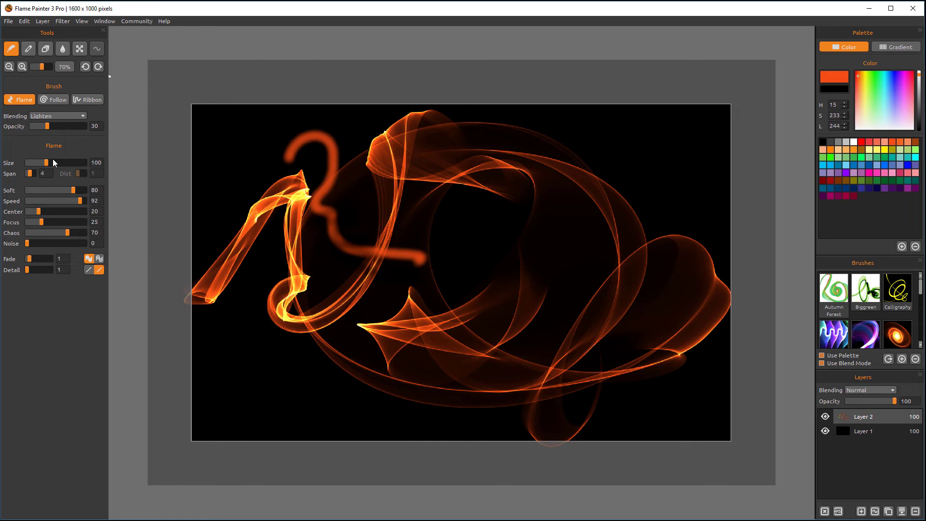
- Set flame brush size to 158, paint a larger test stroke, then clear Layer 2
left_click_drag(47, 163, 57, 161)
mouse_move(250, 161)
left_mouse_down()
mouse_move(281, 152)
mouse_move(291, 200)
mouse_move(281, 240)
mouse_move(333, 324)
left_mouse_up()
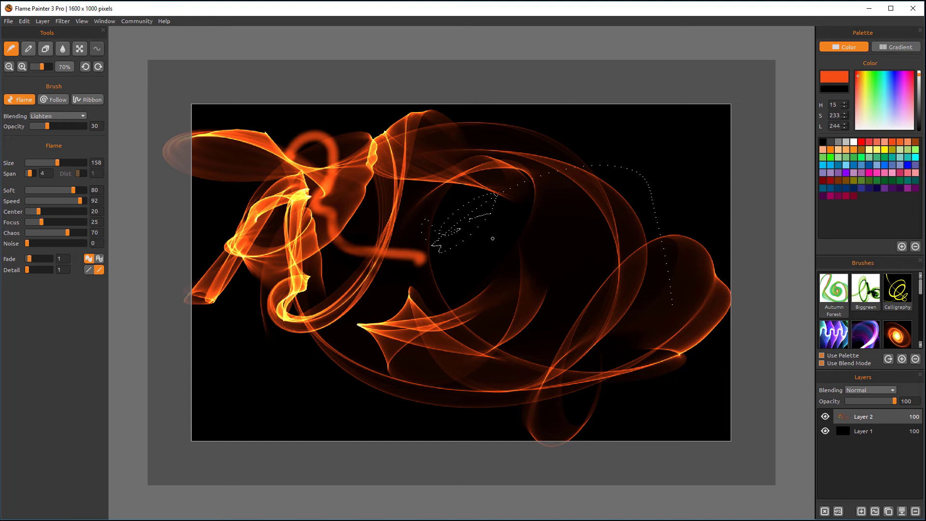
left_click(825, 511)
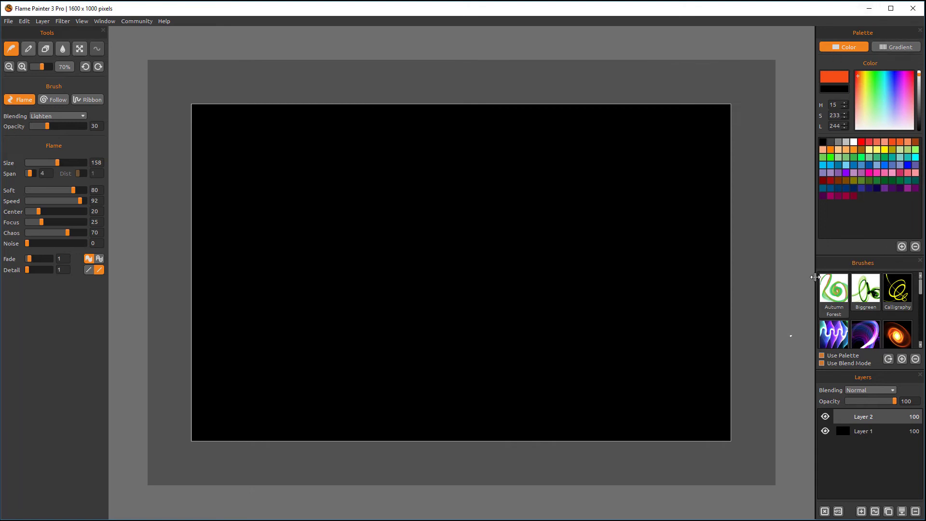
- Paint an orange loop with Slow And Noisy, then a yellow flame using an orange-black-green gradient
scroll(882, 307, "down", 5)
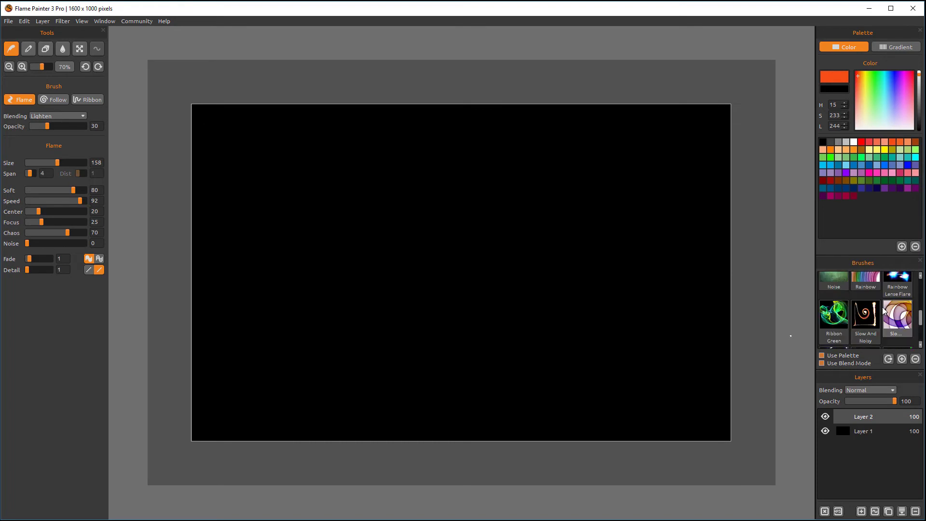
left_click(873, 312)
mouse_move(302, 225)
left_mouse_down()
mouse_move(331, 209)
mouse_move(368, 239)
mouse_move(366, 326)
mouse_move(415, 296)
mouse_move(439, 215)
mouse_move(546, 205)
mouse_move(463, 263)
mouse_move(489, 306)
mouse_move(569, 188)
mouse_move(590, 318)
mouse_move(578, 337)
mouse_move(543, 340)
left_mouse_up()
left_click(882, 211)
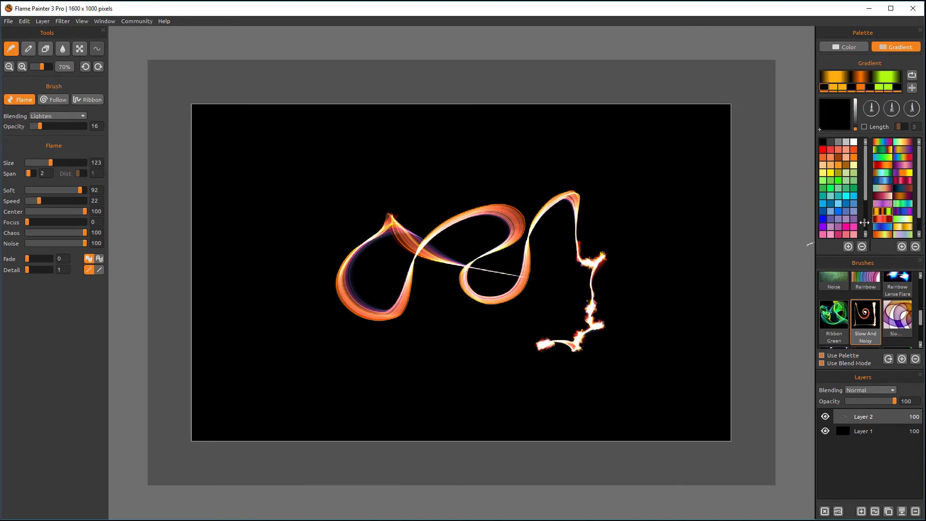
mouse_move(557, 174)
left_mouse_down()
mouse_move(516, 186)
mouse_move(594, 171)
mouse_move(577, 142)
mouse_move(497, 208)
mouse_move(533, 252)
mouse_move(528, 282)
left_mouse_up()
- Paint a dark blue flame and gold-blue circle with the swirl preset, then green Noise haze
left_click(897, 316)
mouse_move(710, 309)
left_mouse_down()
mouse_move(599, 273)
mouse_move(470, 263)
left_mouse_up()
mouse_move(584, 369)
left_mouse_down()
mouse_move(610, 227)
mouse_move(458, 193)
mouse_move(612, 337)
left_mouse_up()
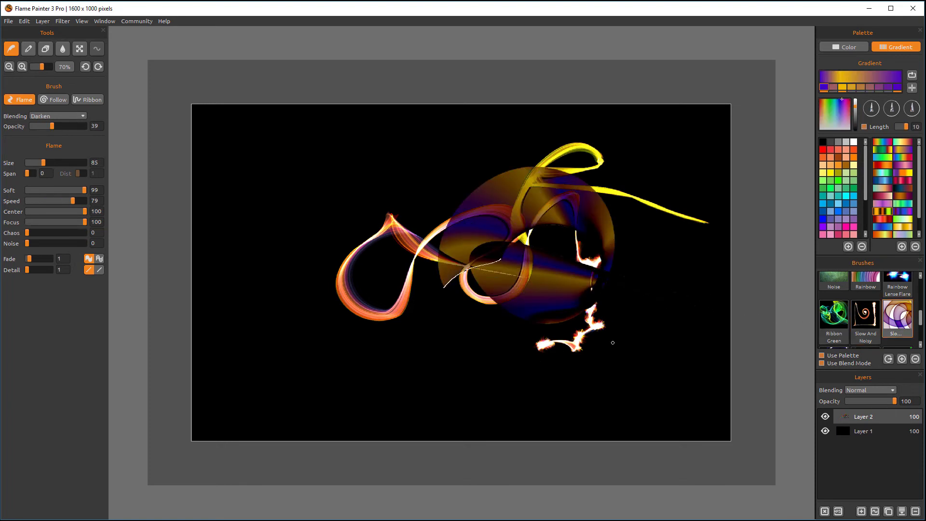
left_click(834, 281)
mouse_move(347, 184)
left_mouse_down()
mouse_move(367, 203)
mouse_move(377, 290)
mouse_move(434, 338)
mouse_move(373, 207)
mouse_move(482, 232)
mouse_move(579, 271)
mouse_move(651, 338)
left_mouse_up()
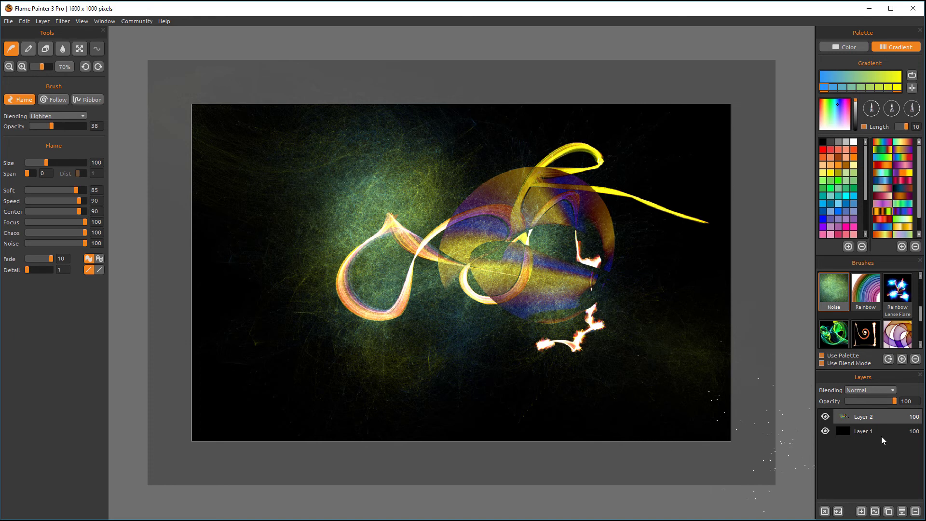
- Change Layer 2's blending mode to Vivid Light
left_click(886, 390)
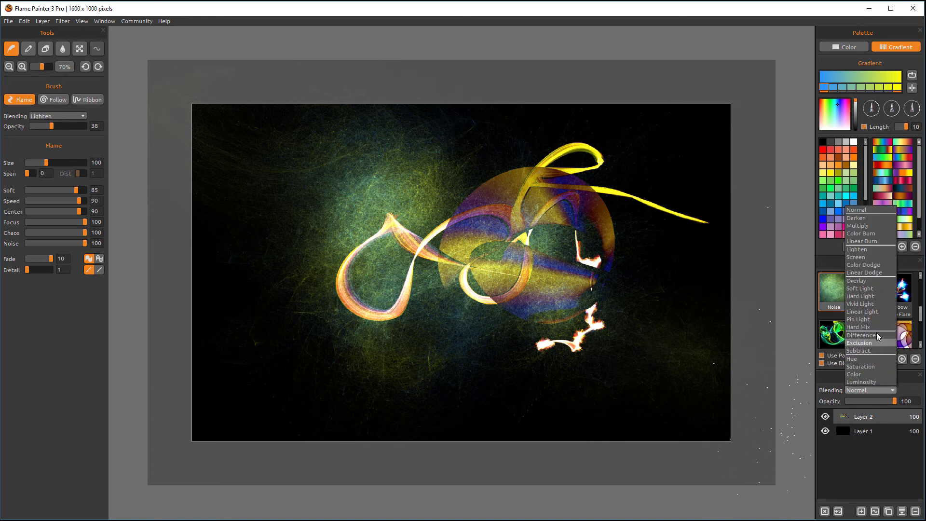
left_click(875, 303)
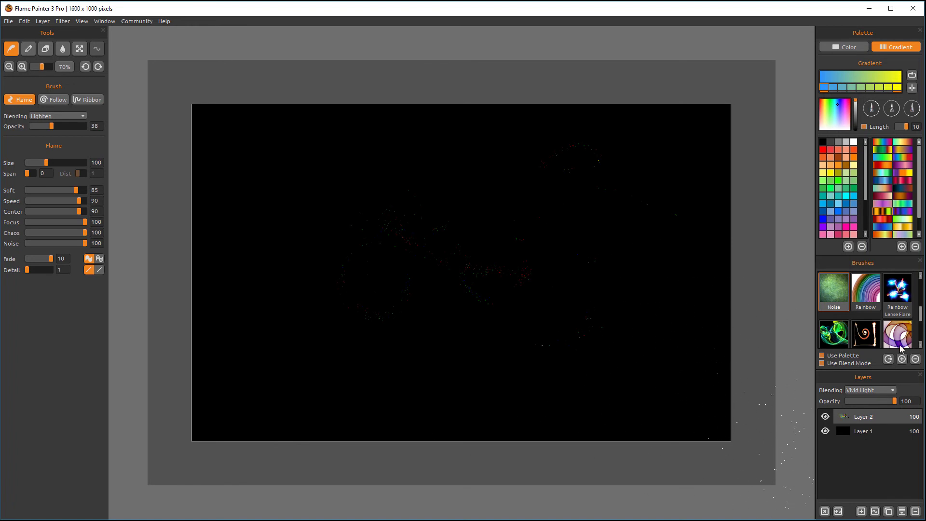
- Load Rainbow Lense Flare, add Layer 3, and paint rainbow flare strokes across both halves
left_click(897, 290)
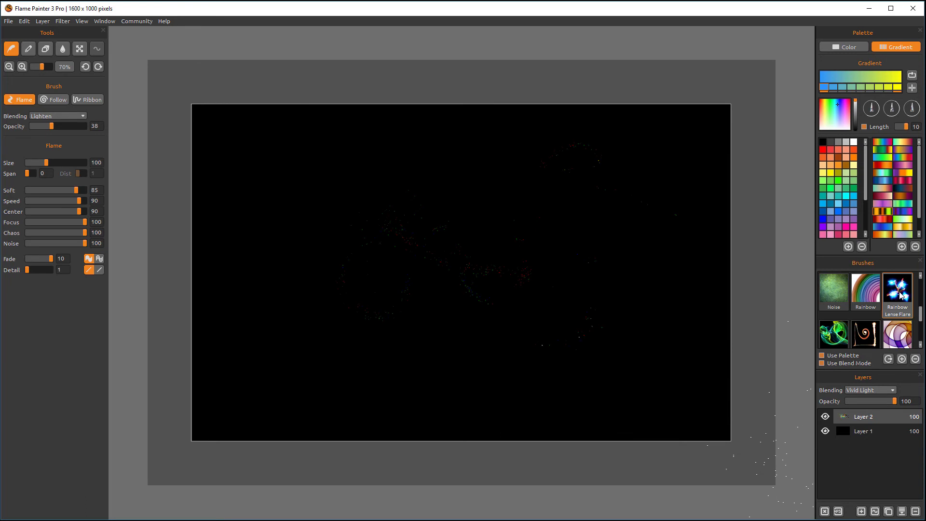
left_click(861, 512)
mouse_move(401, 295)
left_mouse_down()
mouse_move(392, 331)
mouse_move(507, 217)
mouse_move(647, 273)
mouse_move(685, 338)
mouse_move(642, 357)
left_mouse_up()
mouse_move(255, 150)
left_mouse_down()
mouse_move(400, 327)
mouse_move(473, 331)
left_mouse_up()
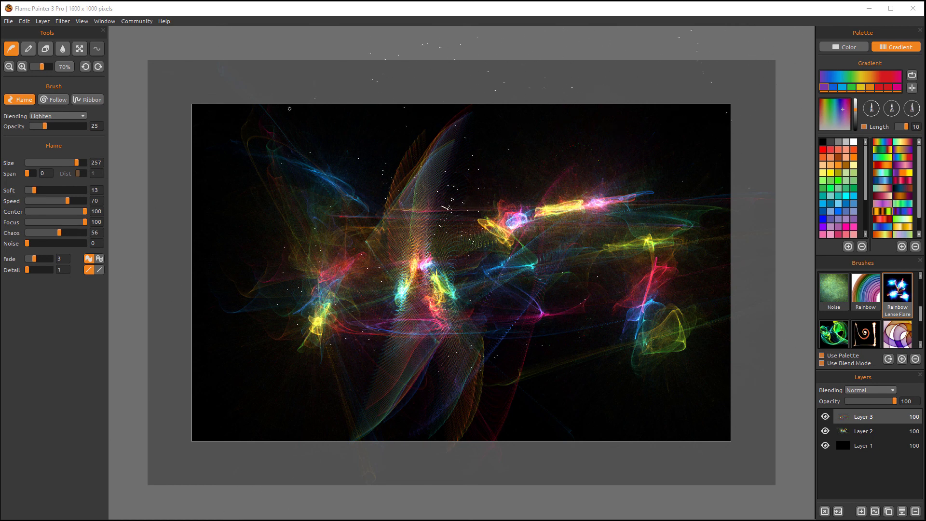
left_click(136, 21)
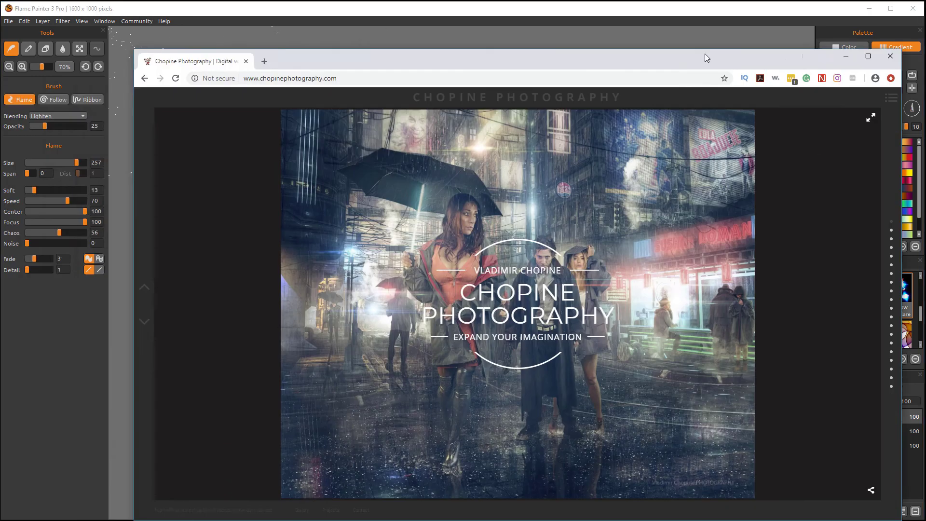
left_click_drag(704, 54, 634, 42)
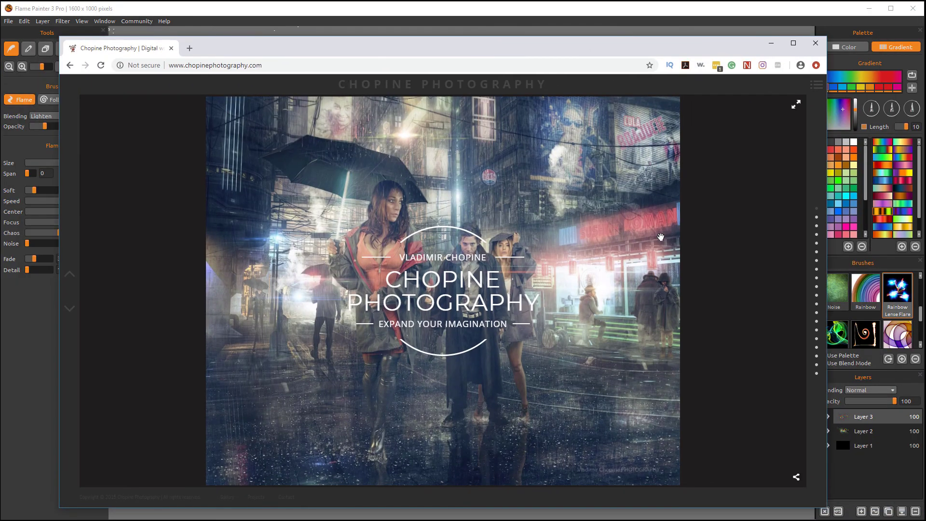
scroll(659, 241, "down", 2)
scroll(498, 283, "down", 1)
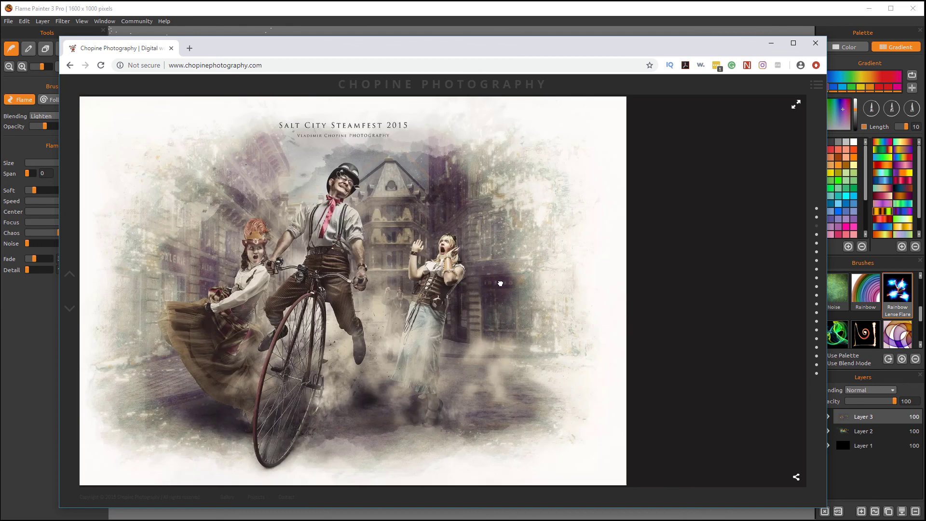
scroll(628, 270, "down", 1)
scroll(673, 260, "down", 1)
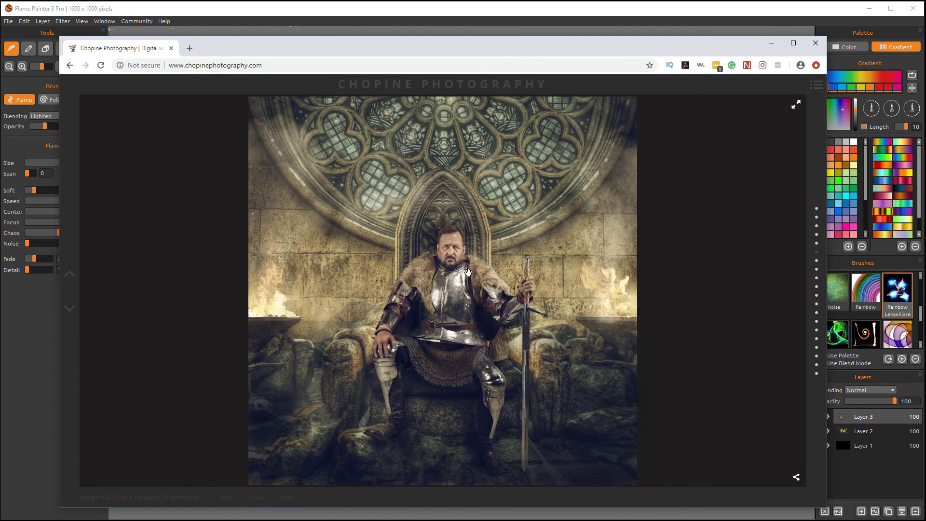
scroll(651, 251, "down", 1)
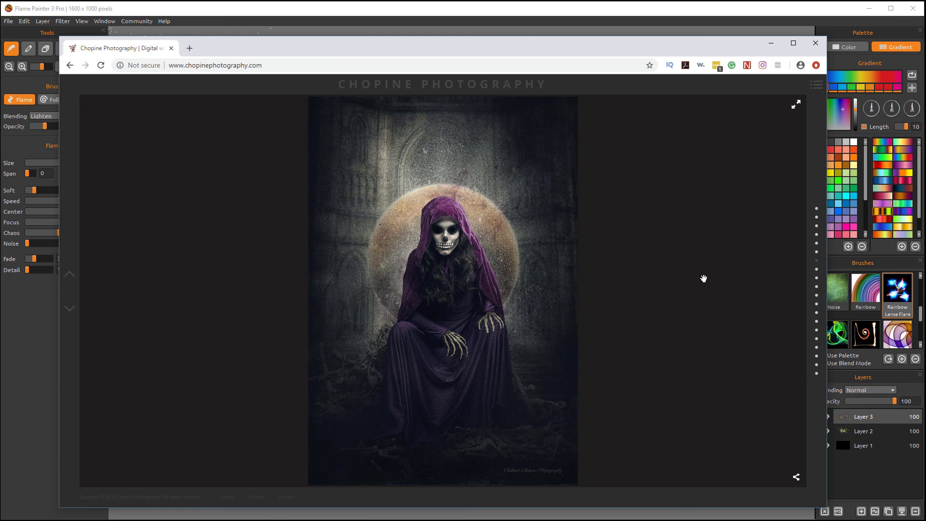
scroll(579, 276, "down", 1)
scroll(555, 258, "down", 1)
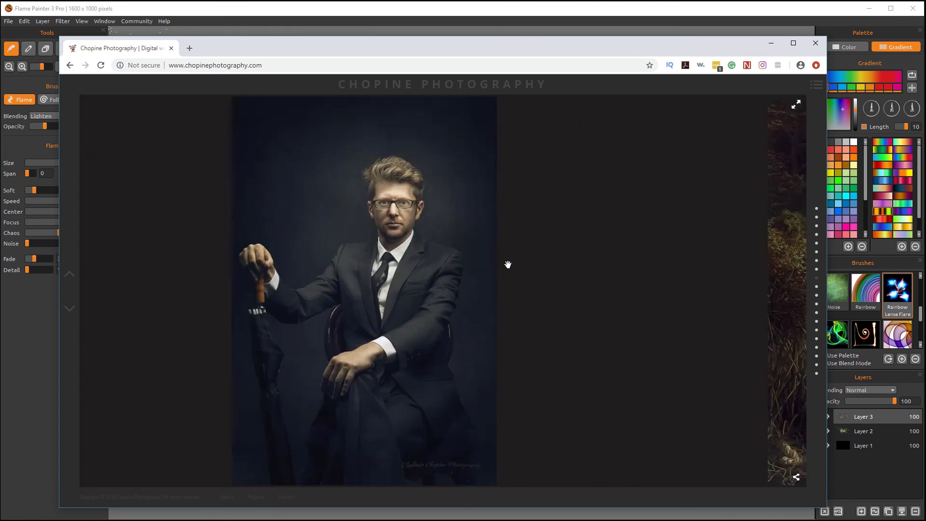
scroll(508, 264, "down", 1)
left_click(771, 43)
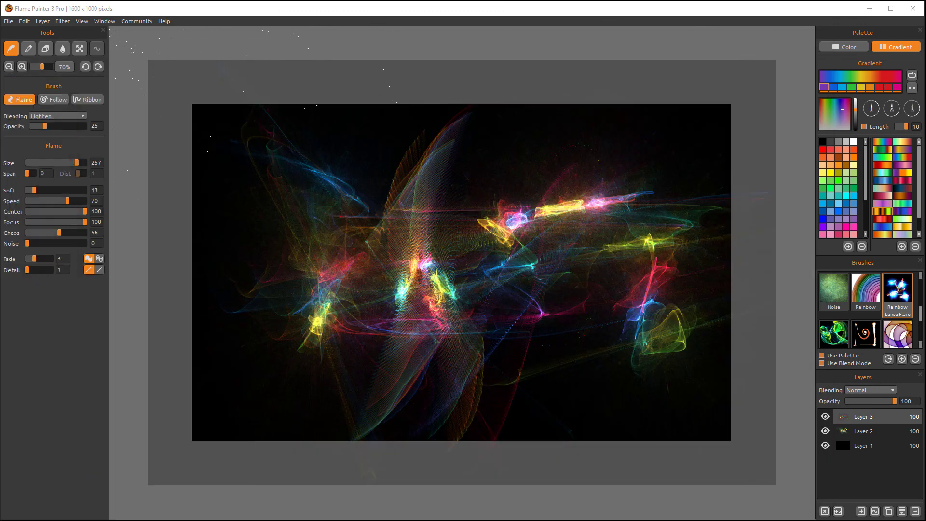